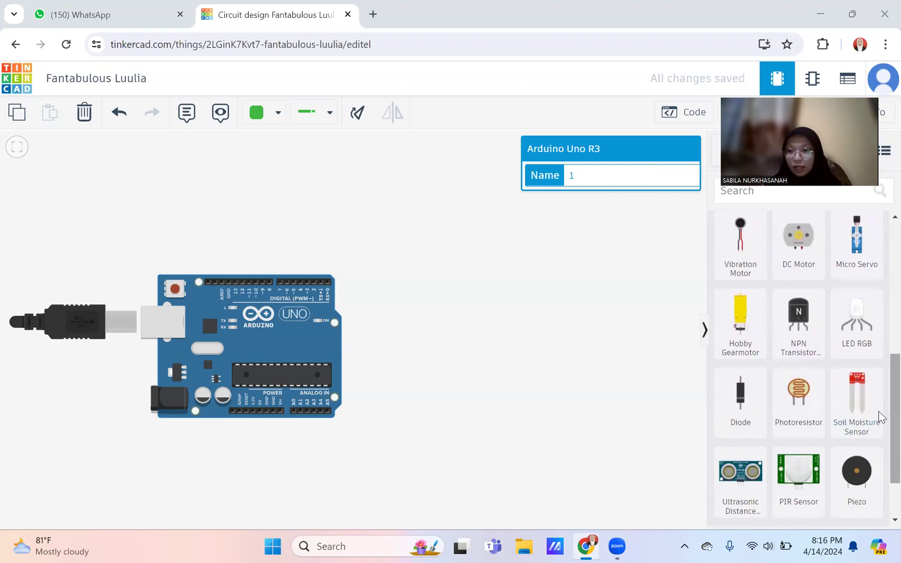
# Place a Soil Moisture Sensor on the workplane to the right of the Arduino Uno, leaving a gap for wiring
pyautogui.moveTo(851, 420); pyautogui.dragTo(505, 270)
pyautogui.click(504, 266)
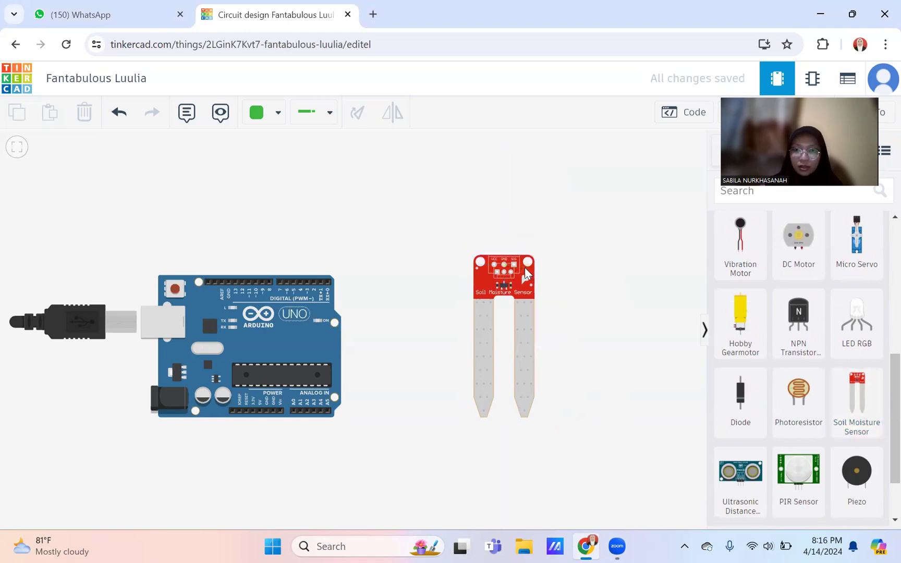
pyautogui.moveTo(500, 286); pyautogui.dragTo(507, 295)
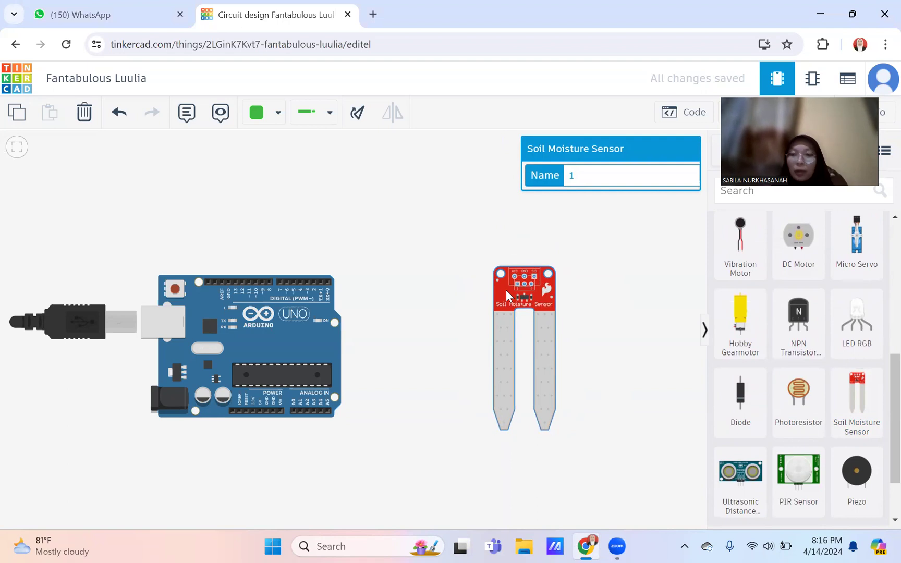
pyautogui.moveTo(506, 295); pyautogui.dragTo(507, 289)
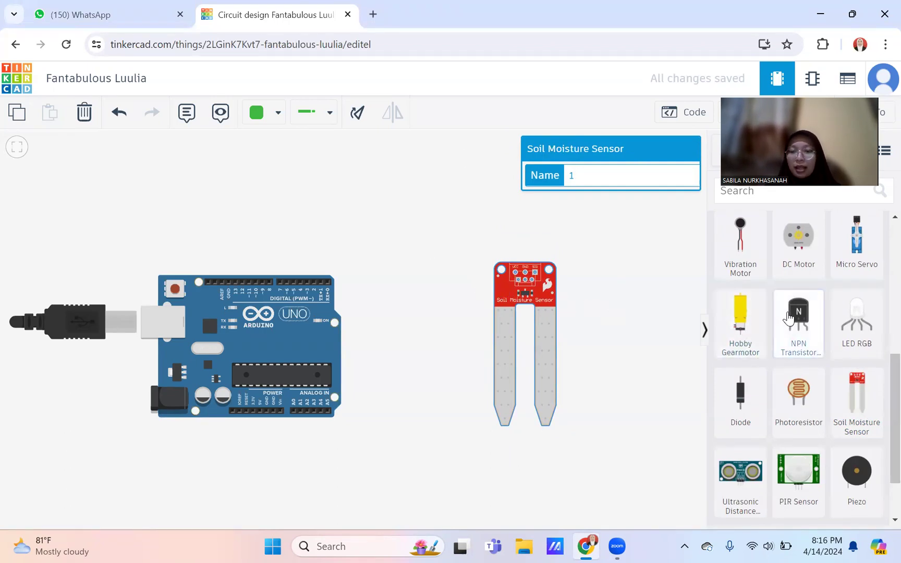
# Add a red LED above the Arduino's digital pins and a resistor directly beneath the LED
pyautogui.scroll(5, 788, 317)
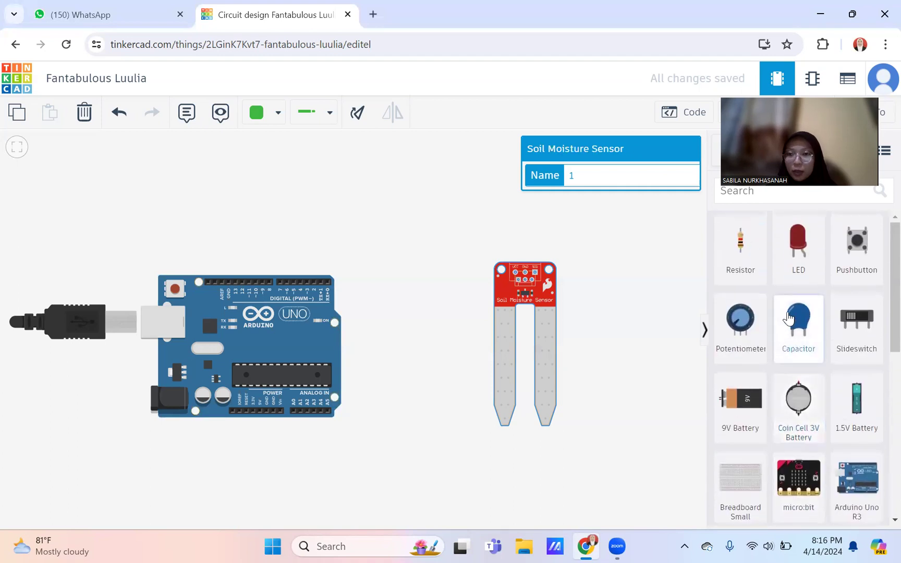
pyautogui.moveTo(796, 263); pyautogui.dragTo(233, 218)
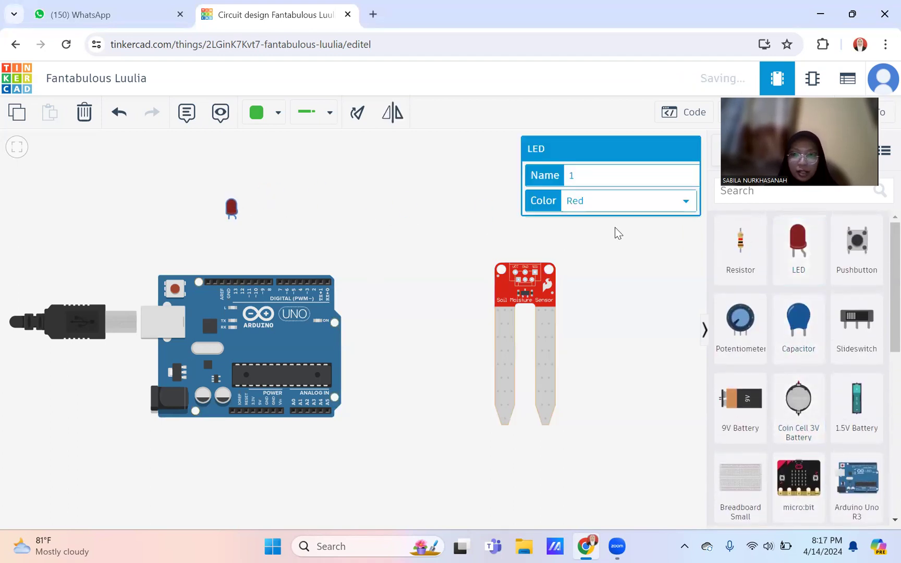
pyautogui.click(736, 258)
pyautogui.moveTo(736, 258); pyautogui.dragTo(230, 254)
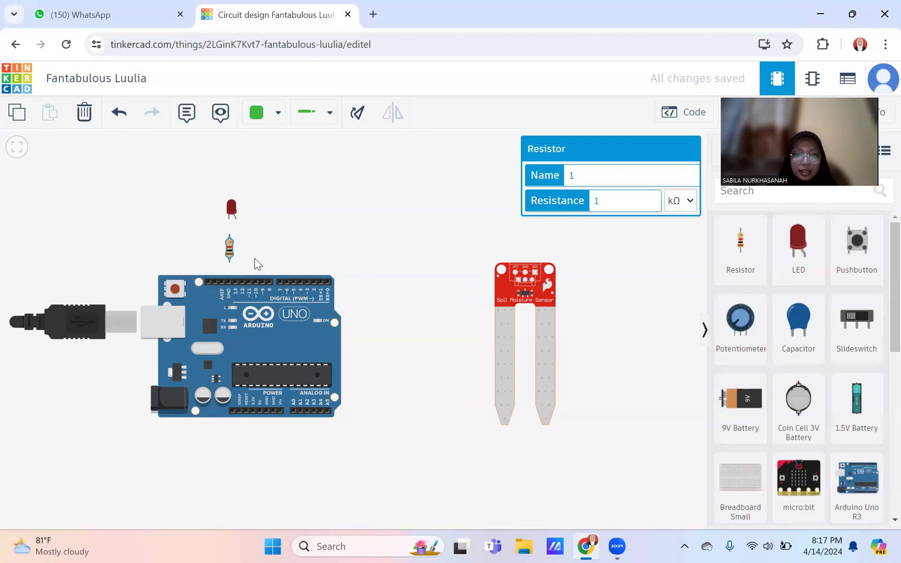
# Wire the LED's cathode to the resistor's upper end and the resistor's lower end to the Arduino's GND beside pin 13
pyautogui.click(227, 220)
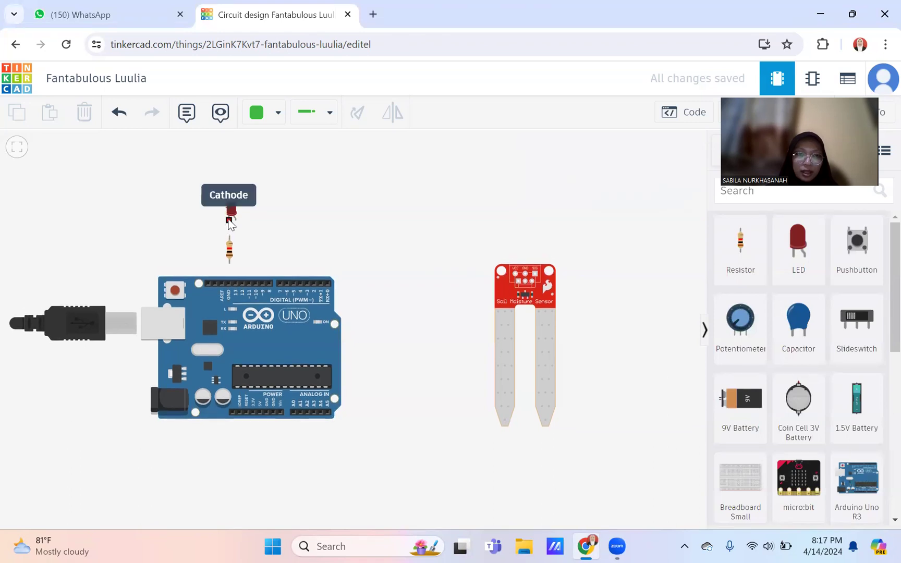
pyautogui.click(229, 220)
pyautogui.click(229, 236)
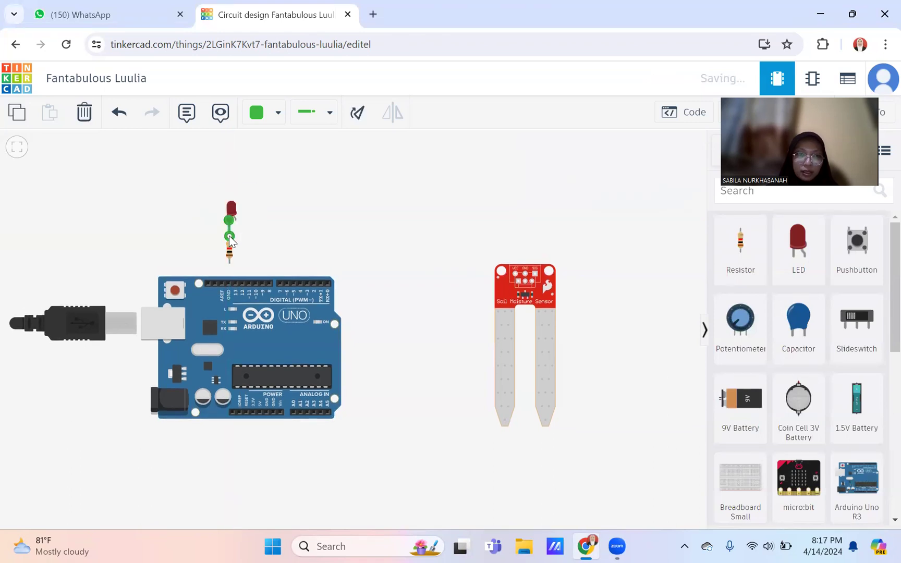
pyautogui.click(229, 259)
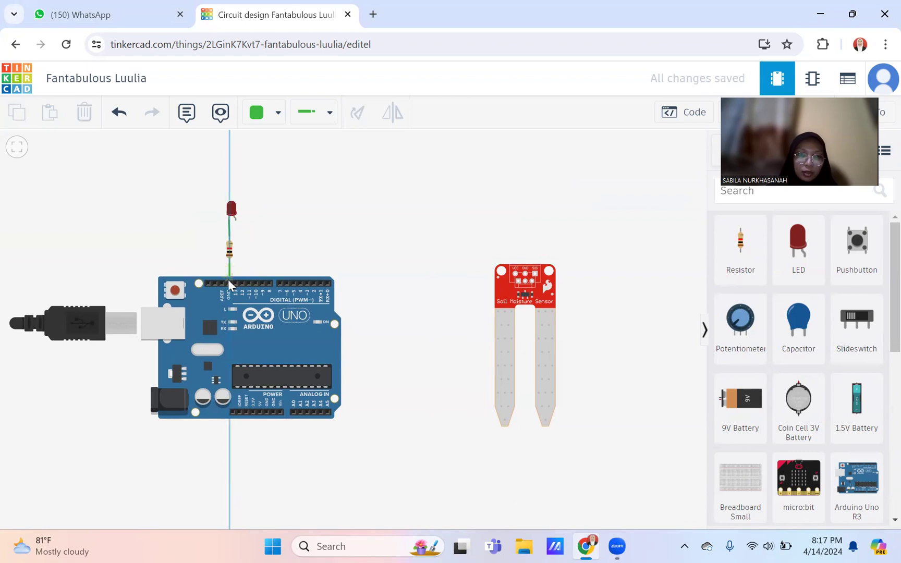
pyautogui.click(226, 284)
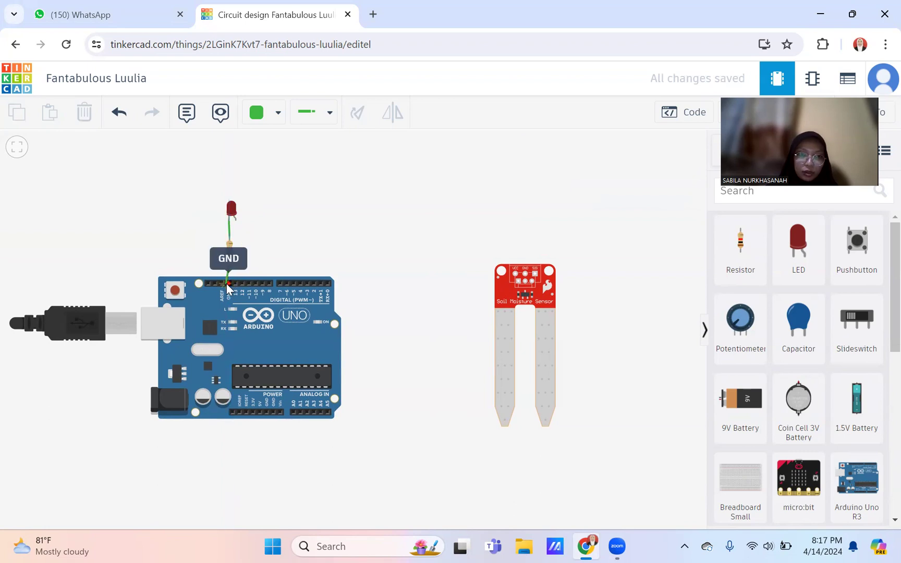
pyautogui.click(225, 282)
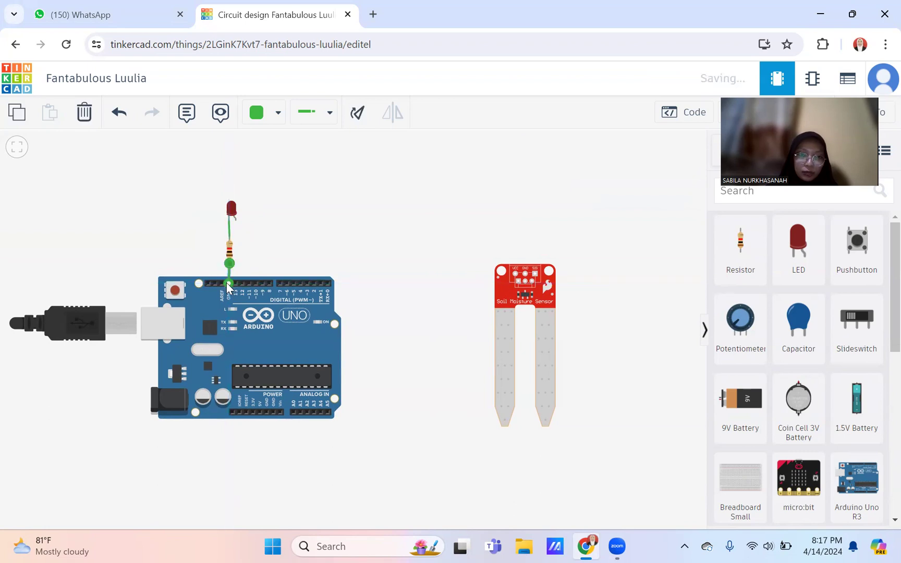
# Change both resistor wires, from the LED cathode and to GND, to black
pyautogui.click(229, 225)
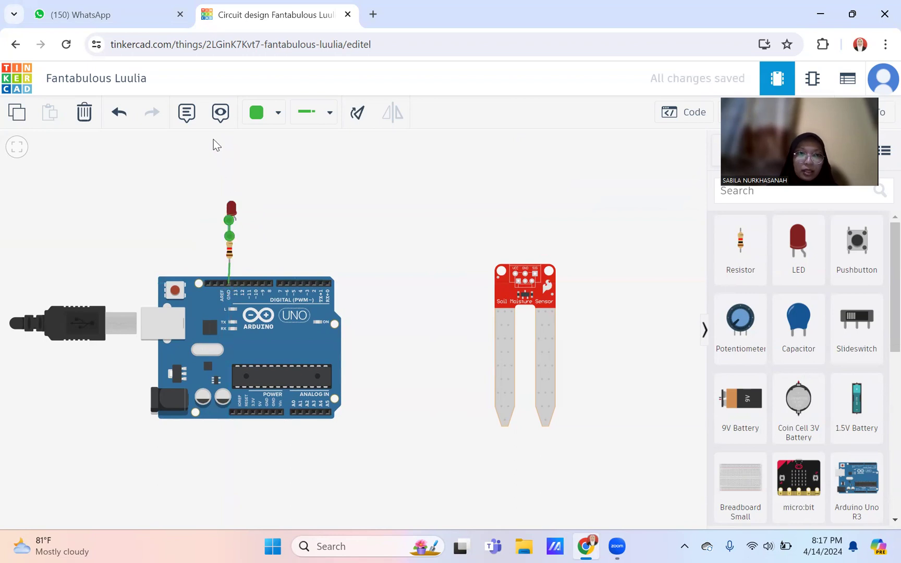
pyautogui.click(276, 117)
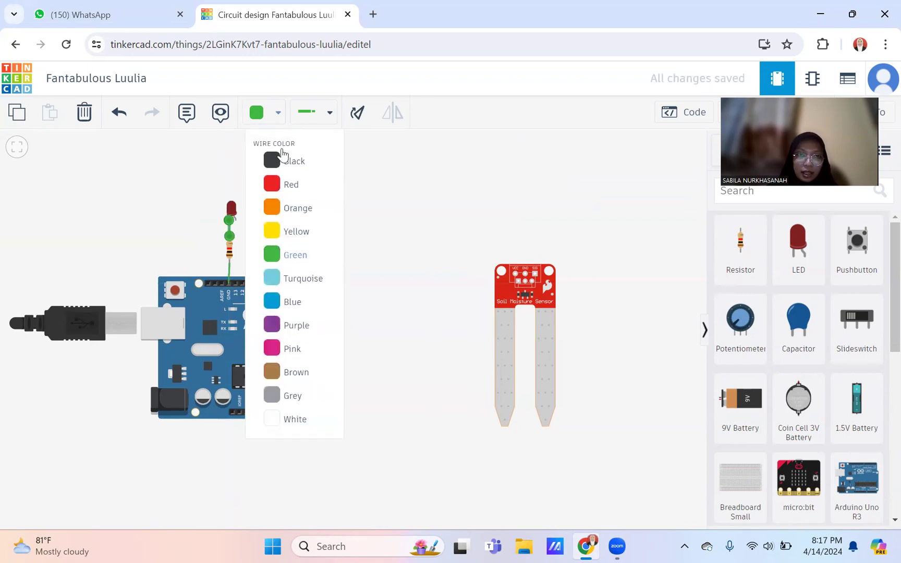
pyautogui.click(280, 162)
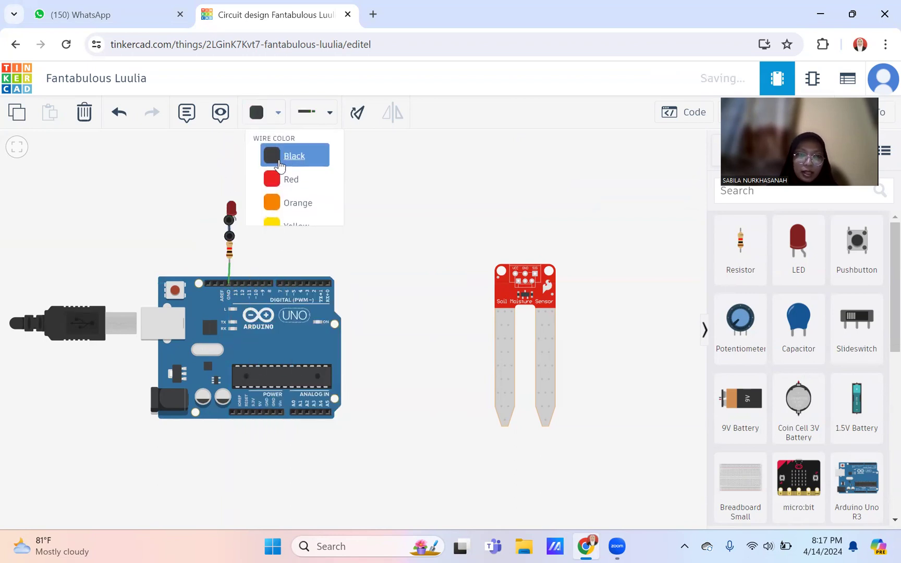
pyautogui.click(230, 271)
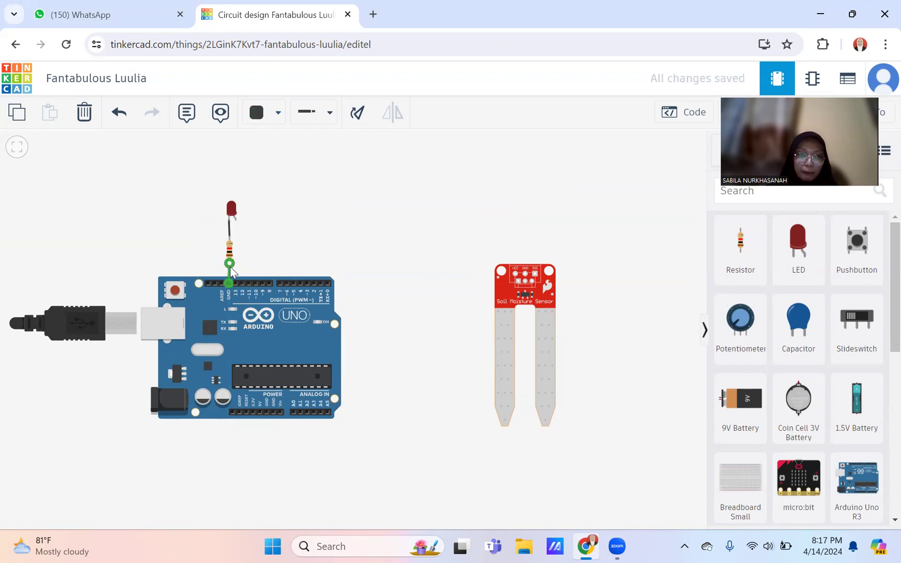
pyautogui.click(276, 116)
pyautogui.click(298, 165)
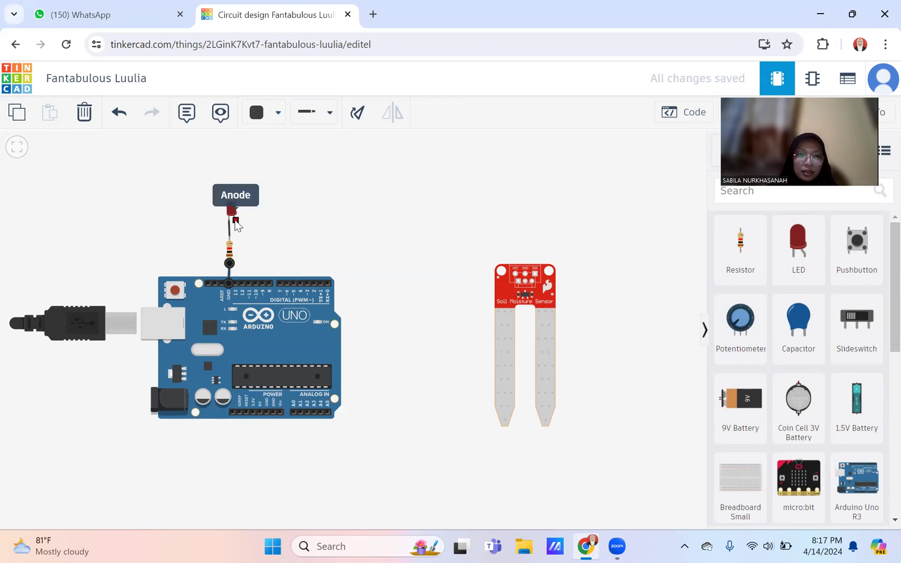
# Wire the LED's anode to Arduino digital pin 13 and color that wire orange
pyautogui.click(235, 224)
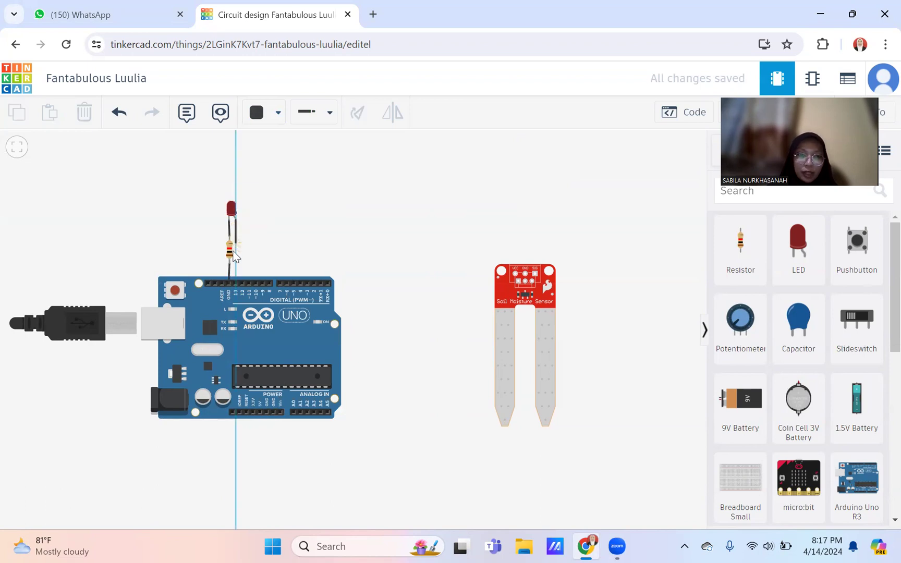
pyautogui.click(234, 281)
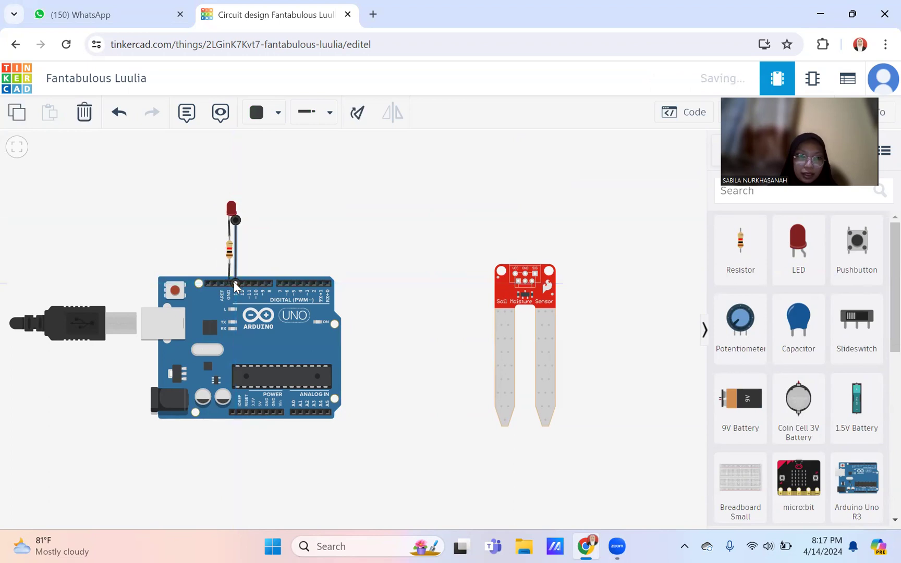
pyautogui.click(230, 249)
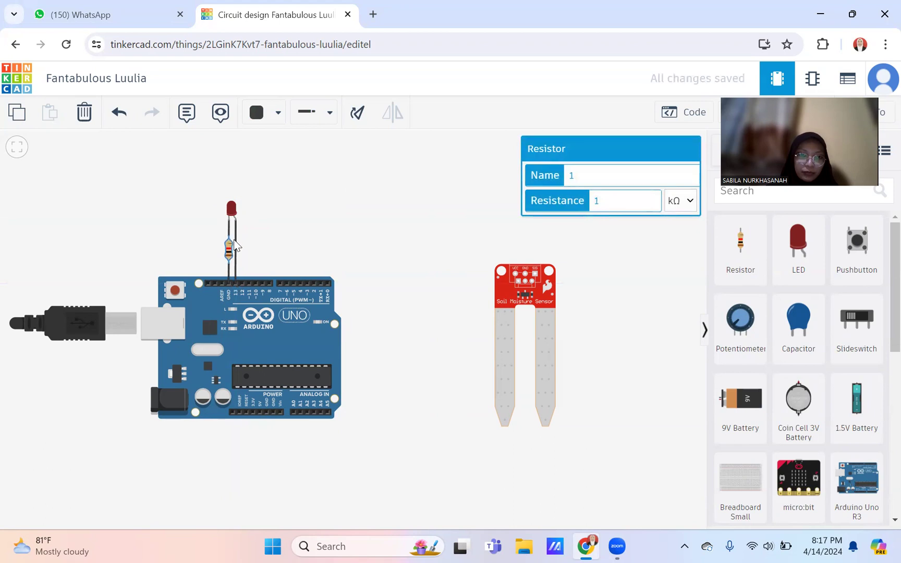
pyautogui.click(235, 235)
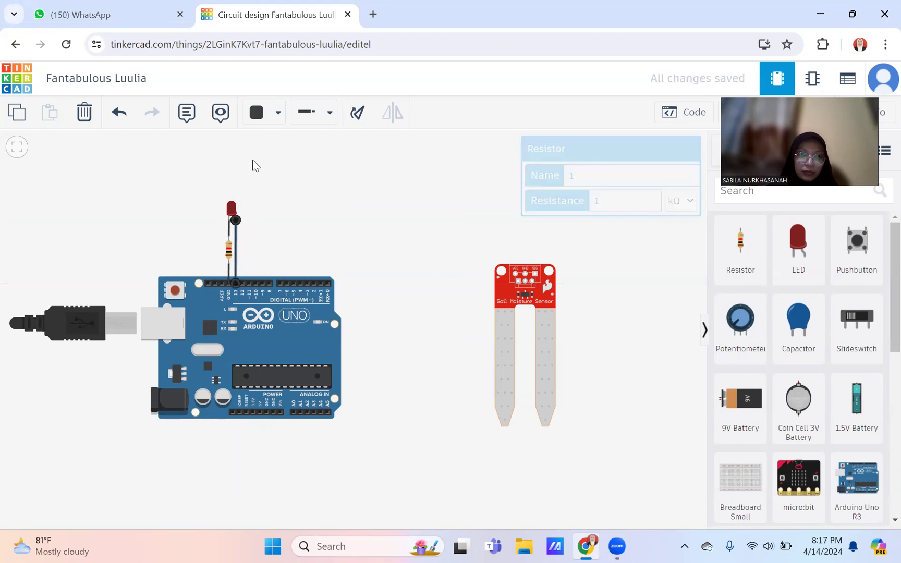
pyautogui.click(279, 113)
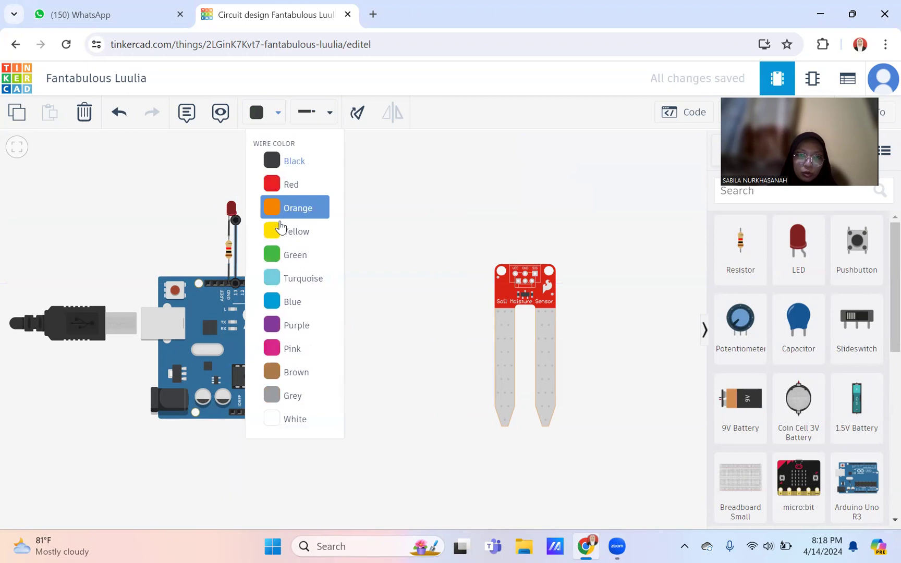
pyautogui.click(282, 208)
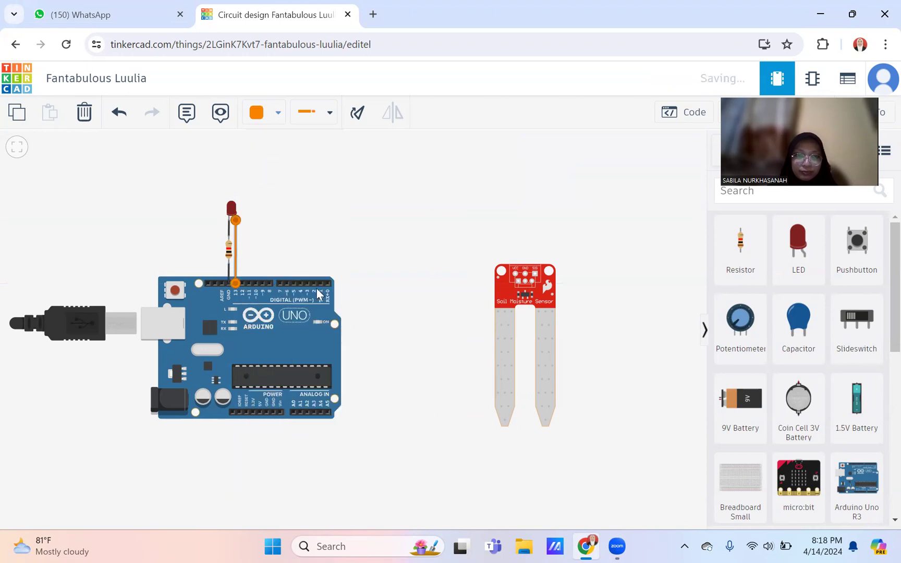
pyautogui.click(393, 277)
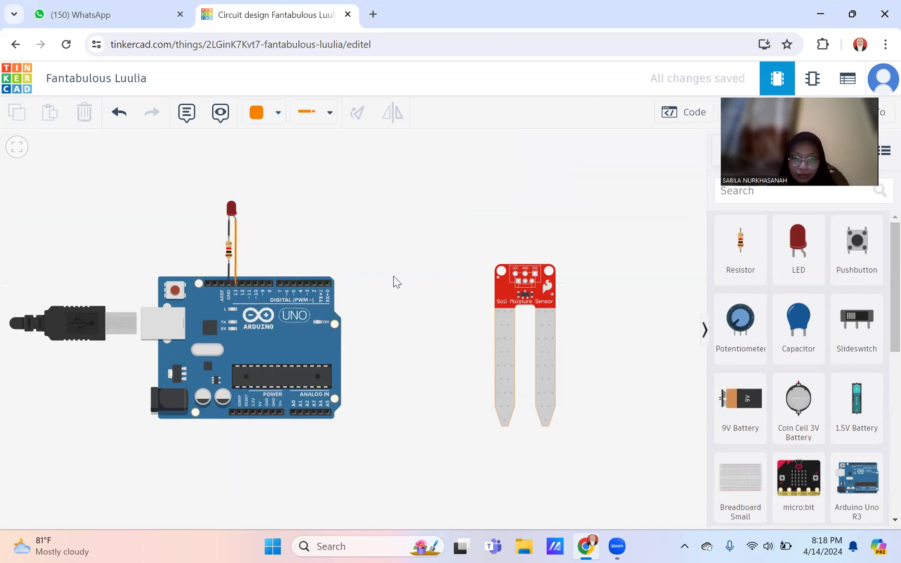
# Wire the soil moisture sensor's VCC pin to the Arduino's 5V pin, routing it with square bends around the sensor and below the board
pyautogui.click(516, 277)
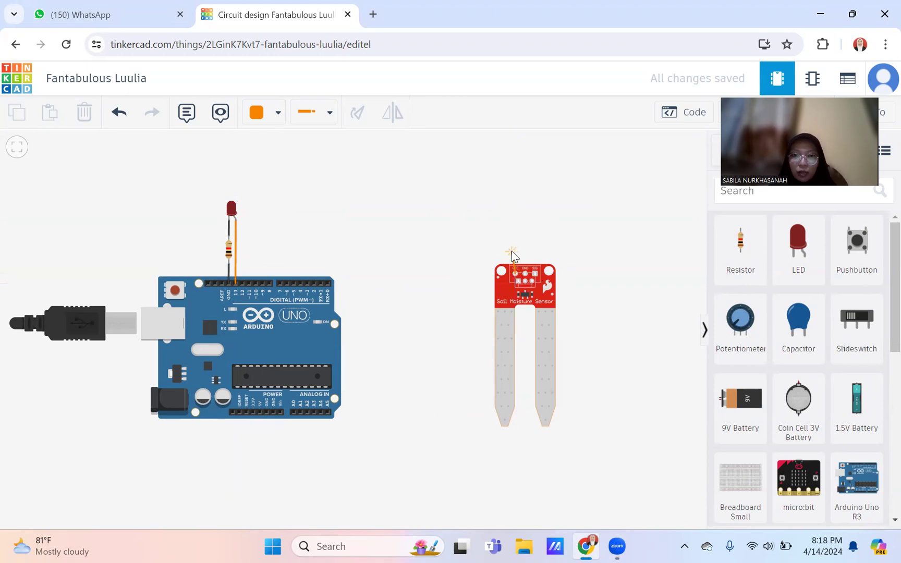
pyautogui.click(515, 248)
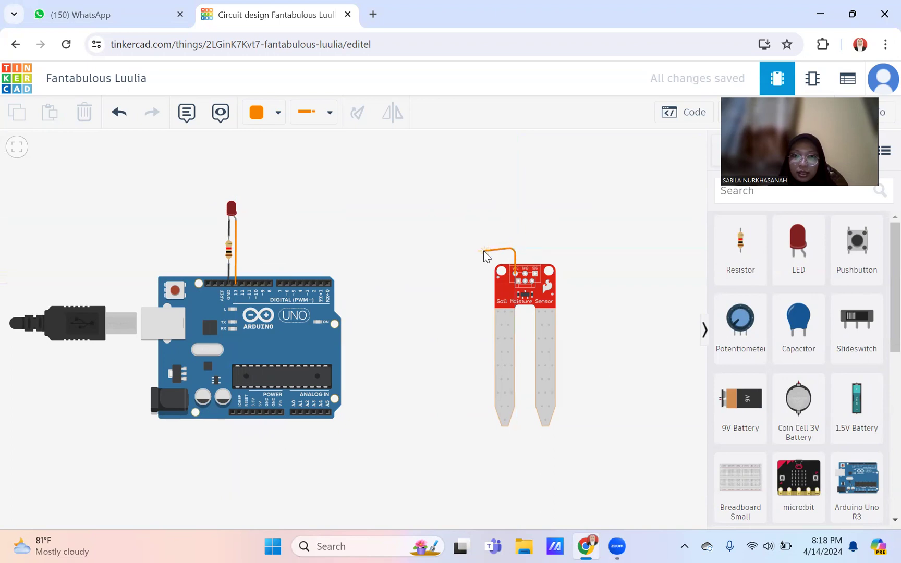
pyautogui.click(484, 249)
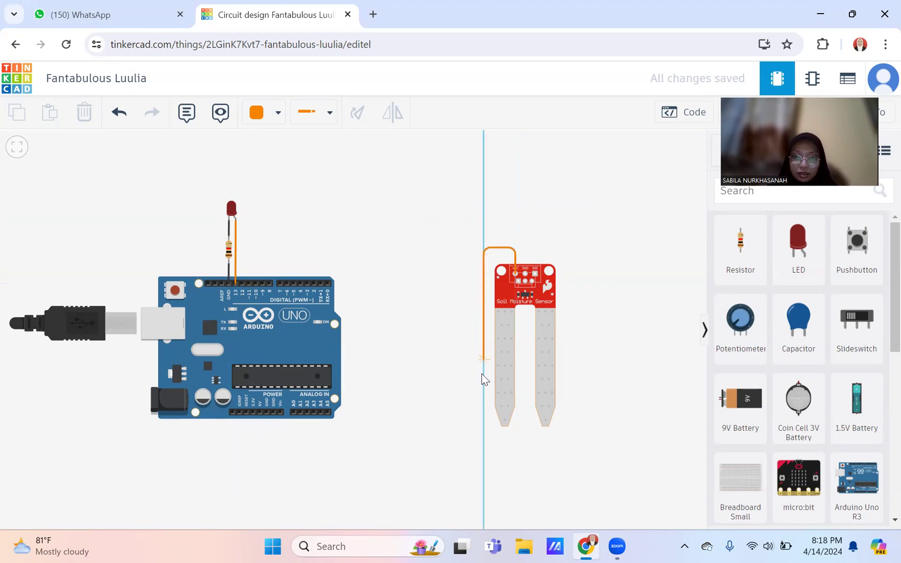
pyautogui.click(484, 422)
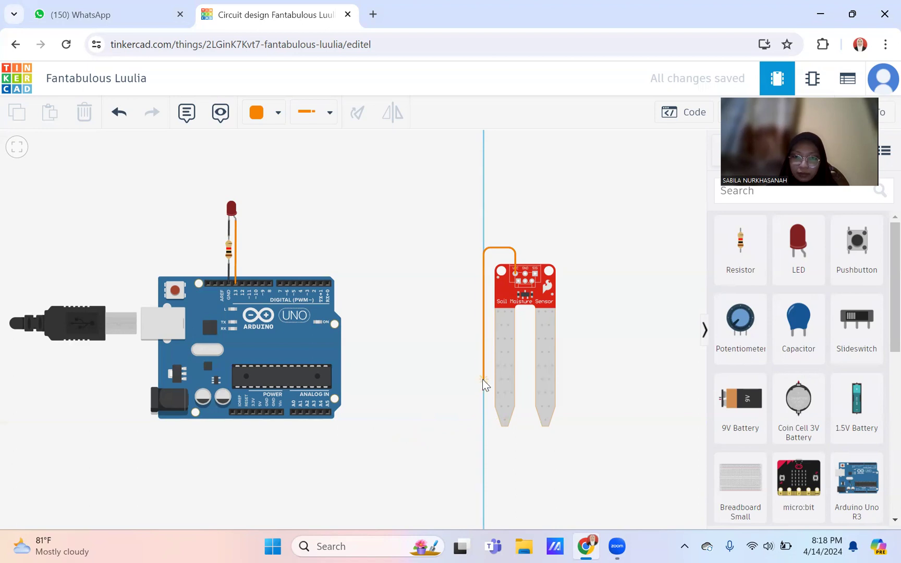
pyautogui.click(482, 428)
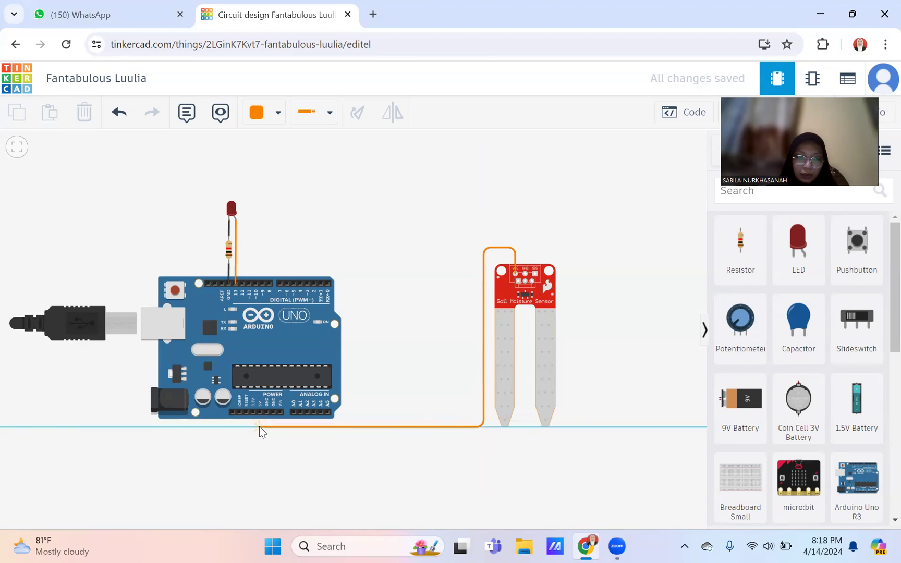
pyautogui.click(258, 426)
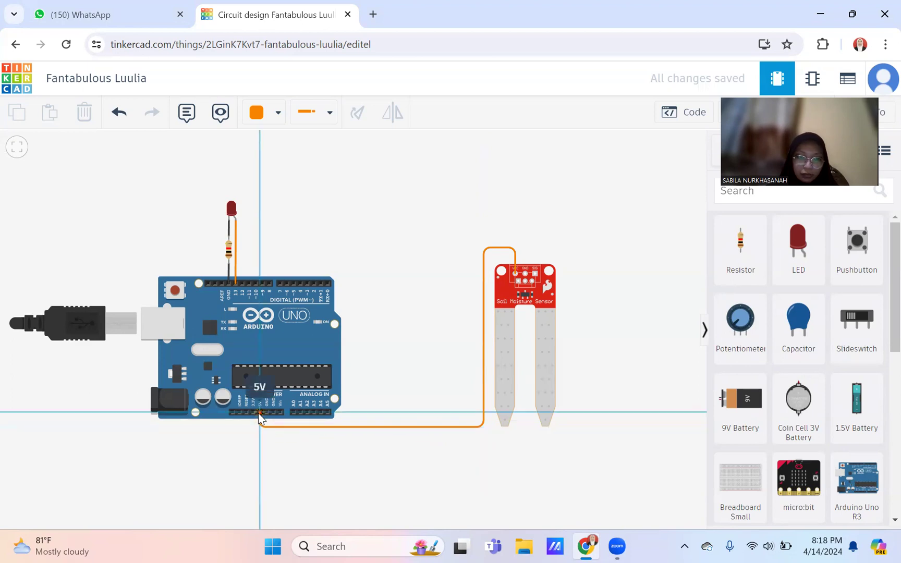
pyautogui.click(259, 412)
pyautogui.moveTo(259, 431); pyautogui.dragTo(260, 432)
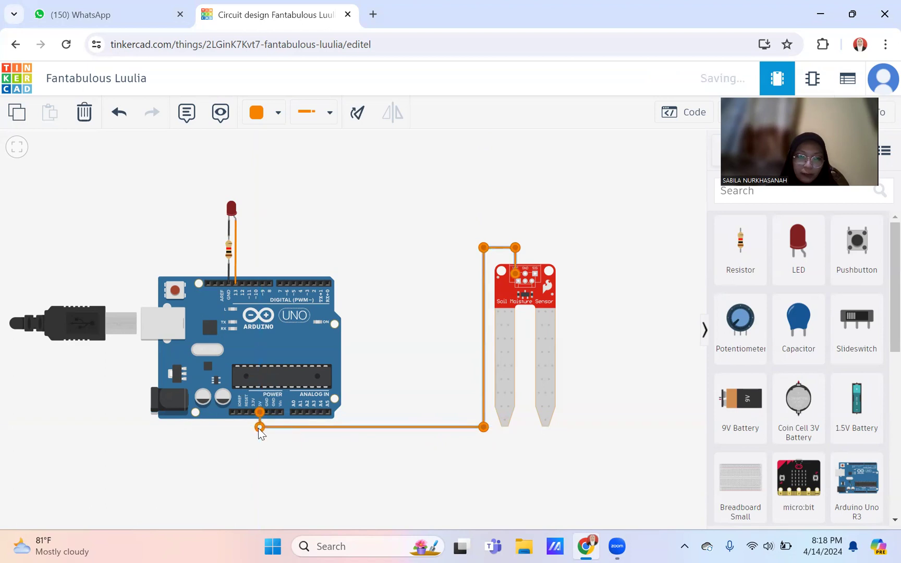
pyautogui.click(606, 301)
# Wire the soil moisture sensor's Ground pin to the Arduino's power-side GND next to 5V, routing it outside the 5V wire
pyautogui.click(525, 272)
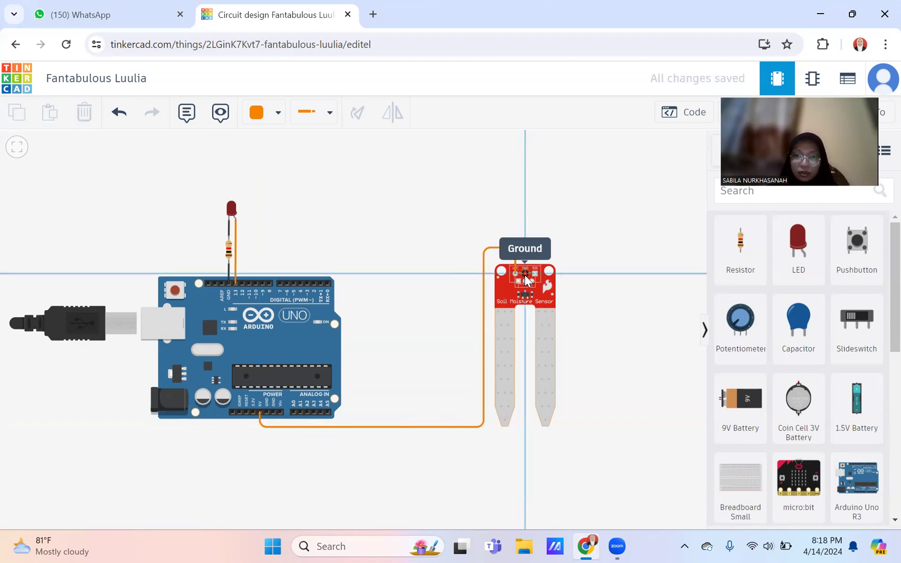
pyautogui.click(525, 233)
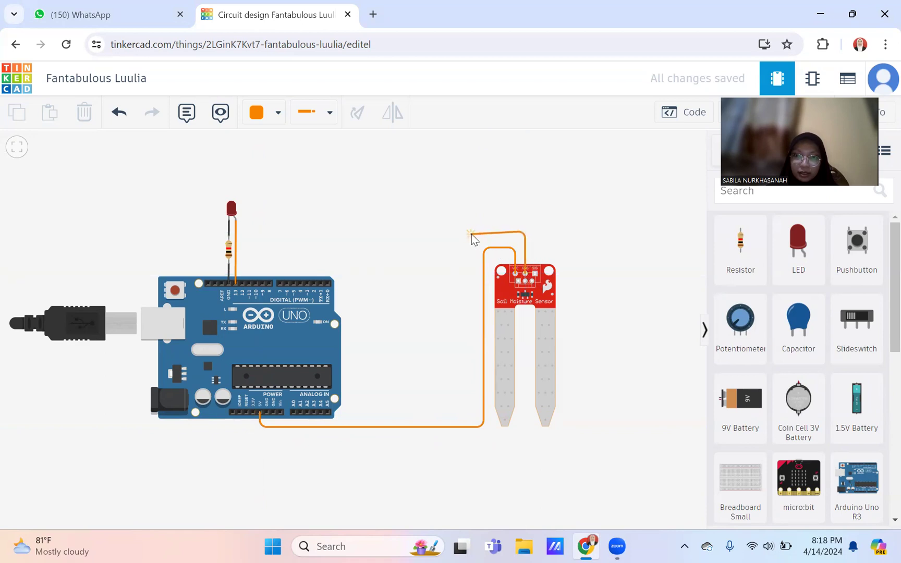
pyautogui.click(472, 233)
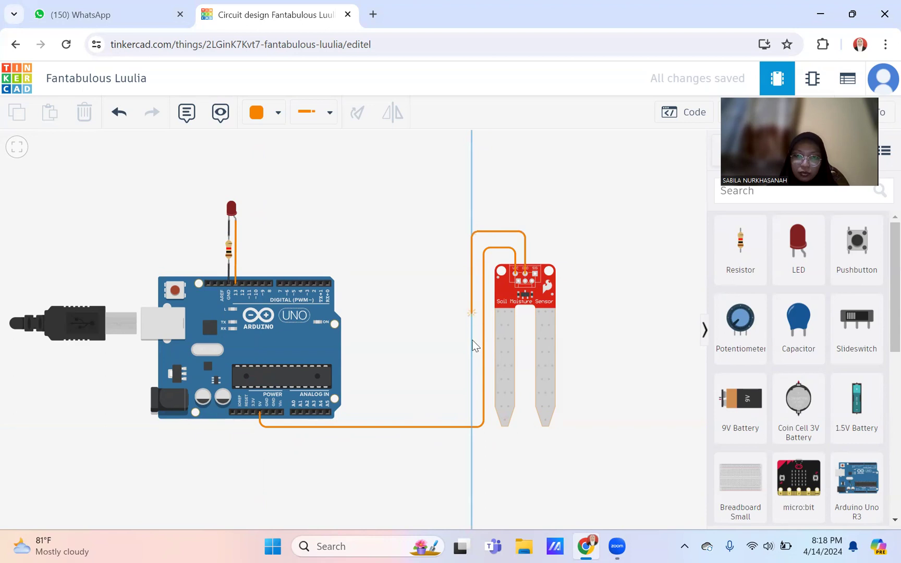
pyautogui.click(475, 441)
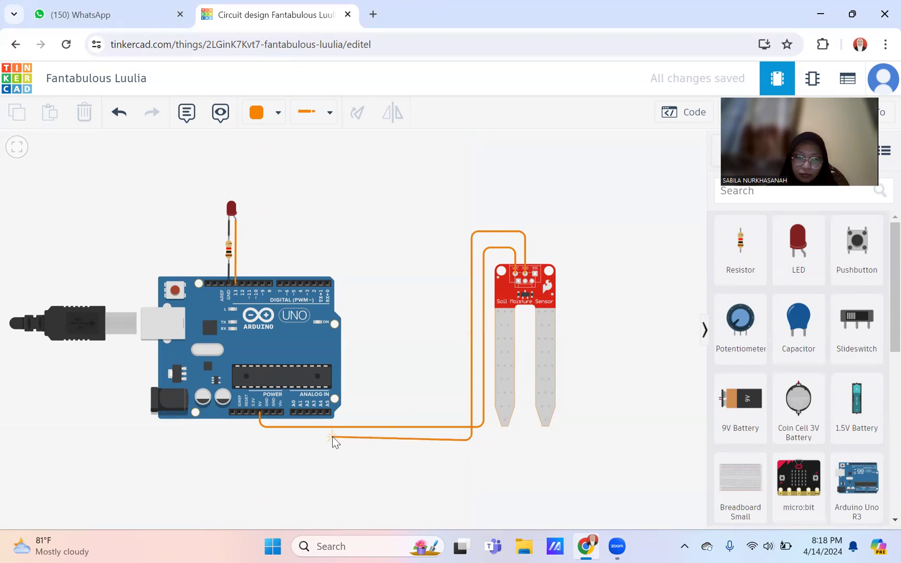
pyautogui.click(268, 441)
pyautogui.click(267, 412)
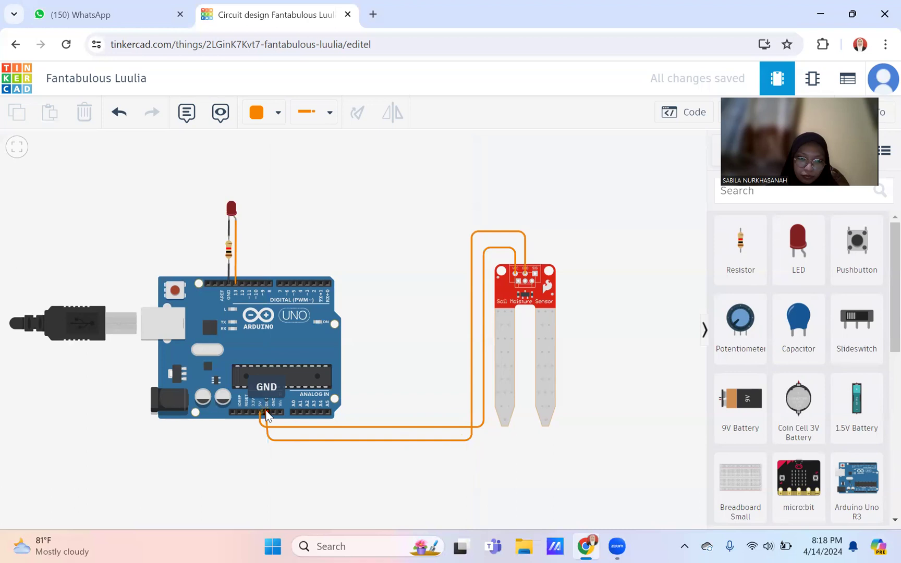
# Finish the sensor's Ground wire at the Arduino's GND pin next to 5V and straighten its corner below the board
pyautogui.click(267, 412)
pyautogui.moveTo(268, 441); pyautogui.dragTo(267, 441)
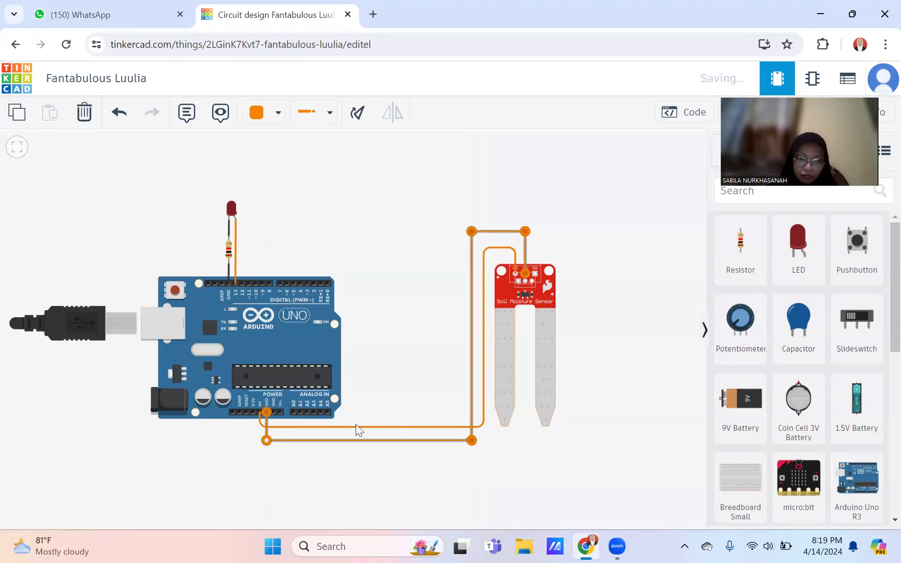
# Wire the soil moisture sensor's signal pin to Arduino analog pin A0, routing it with square bends outside the GND wire
pyautogui.click(532, 270)
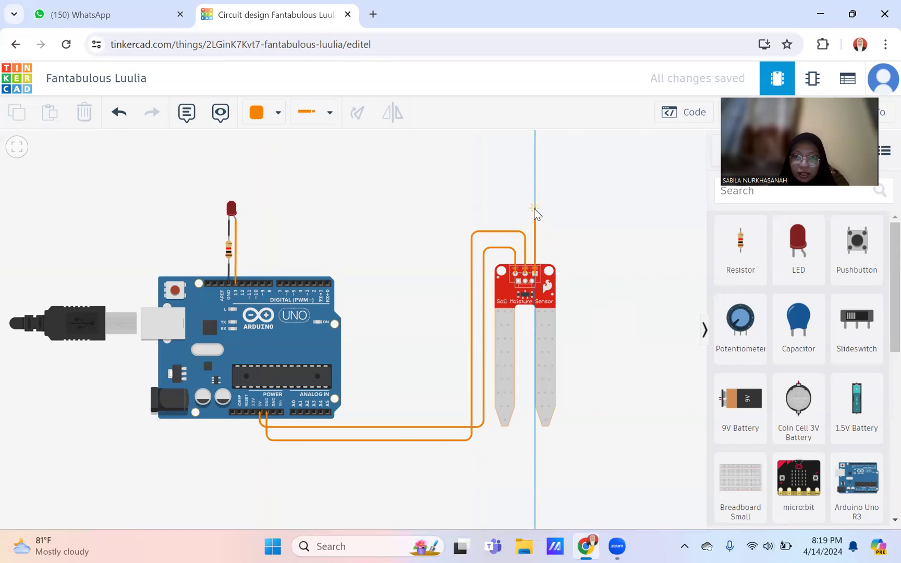
pyautogui.click(534, 210)
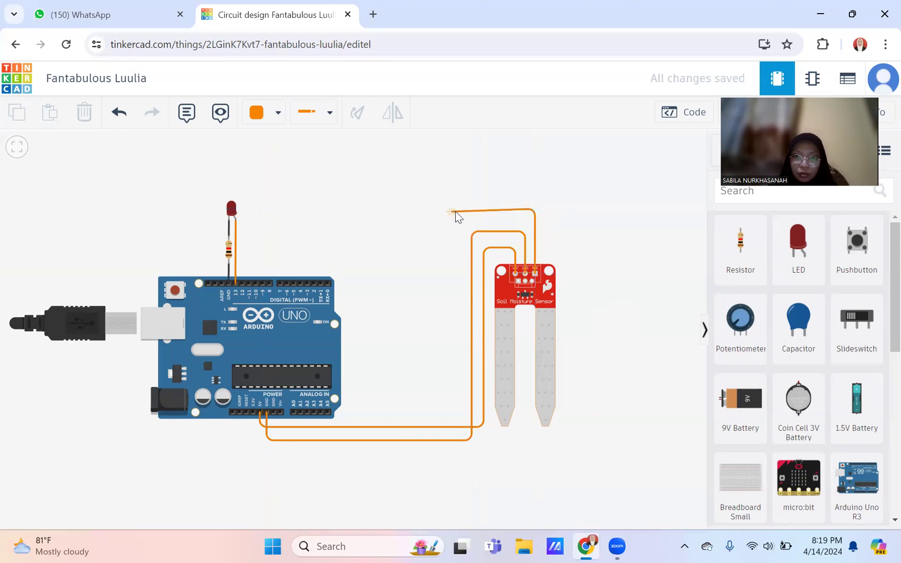
pyautogui.click(535, 215)
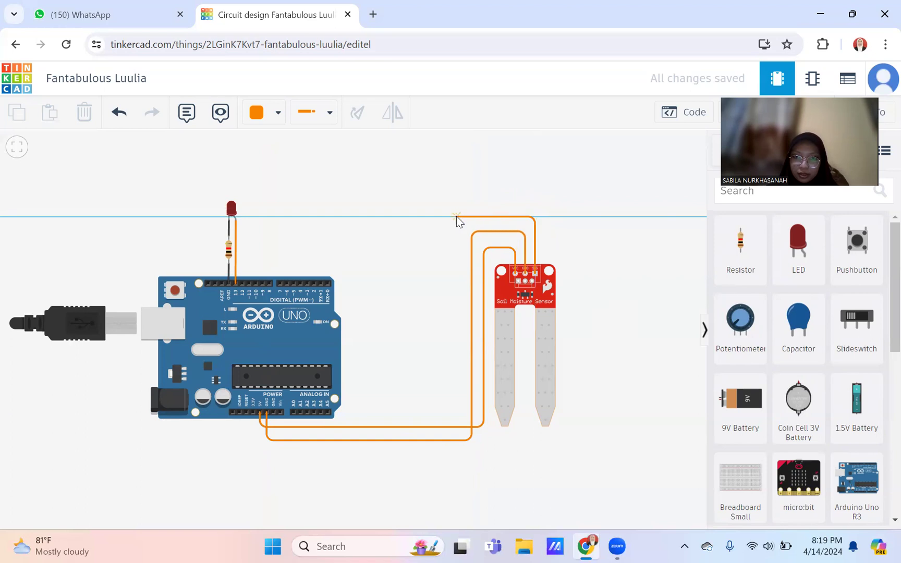
pyautogui.click(456, 216)
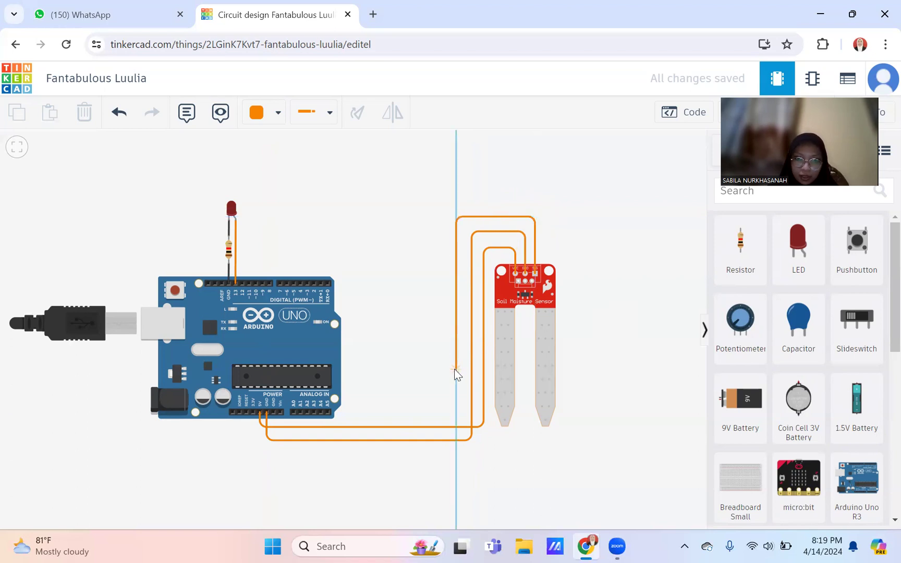
pyautogui.click(454, 455)
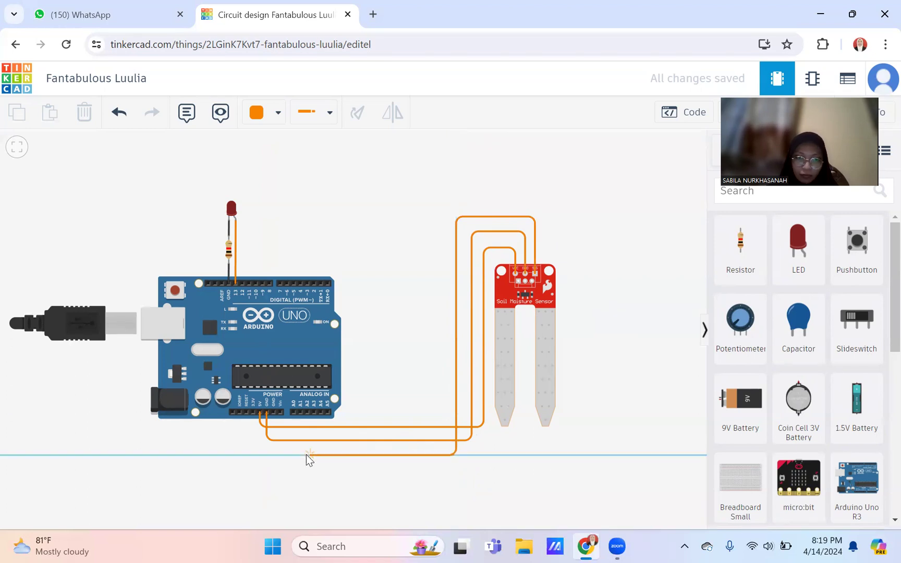
pyautogui.click(293, 455)
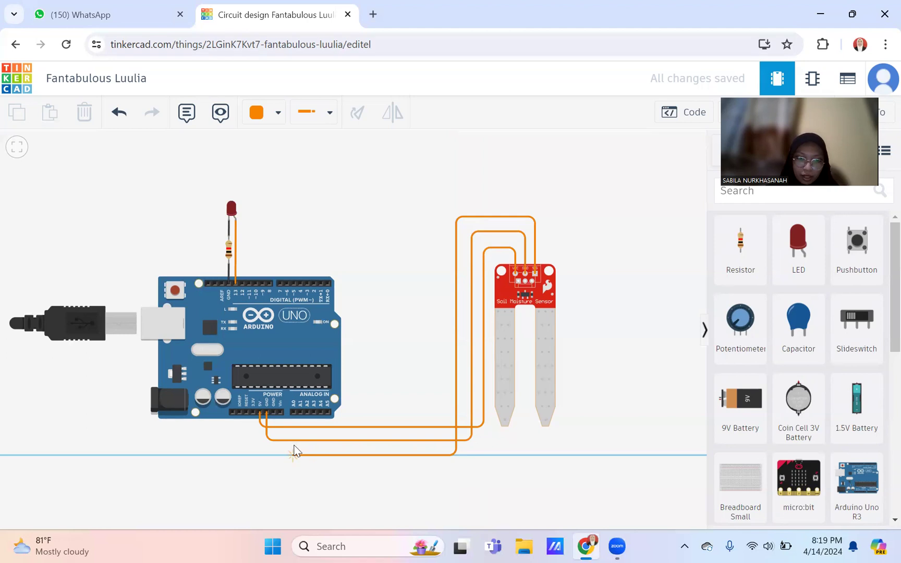
pyautogui.click(293, 415)
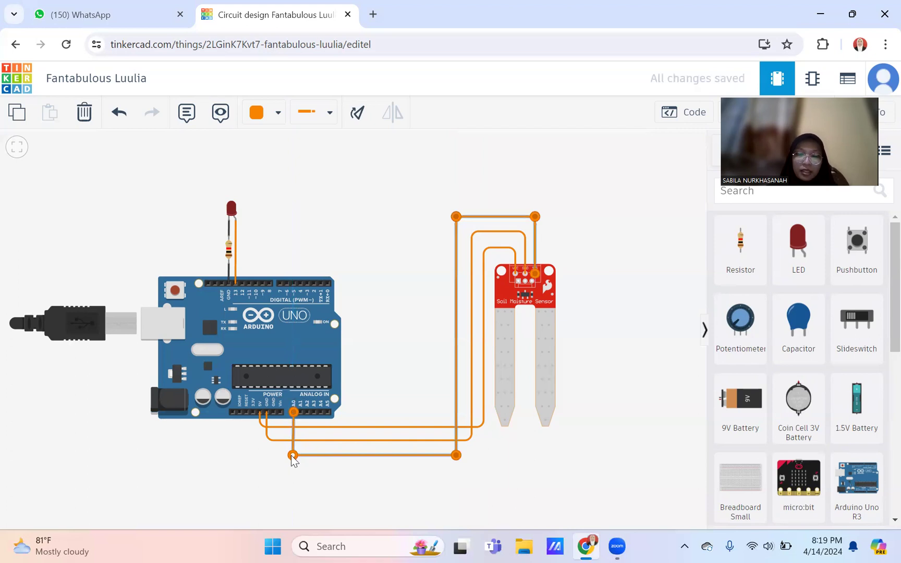
pyautogui.moveTo(294, 457); pyautogui.dragTo(293, 455)
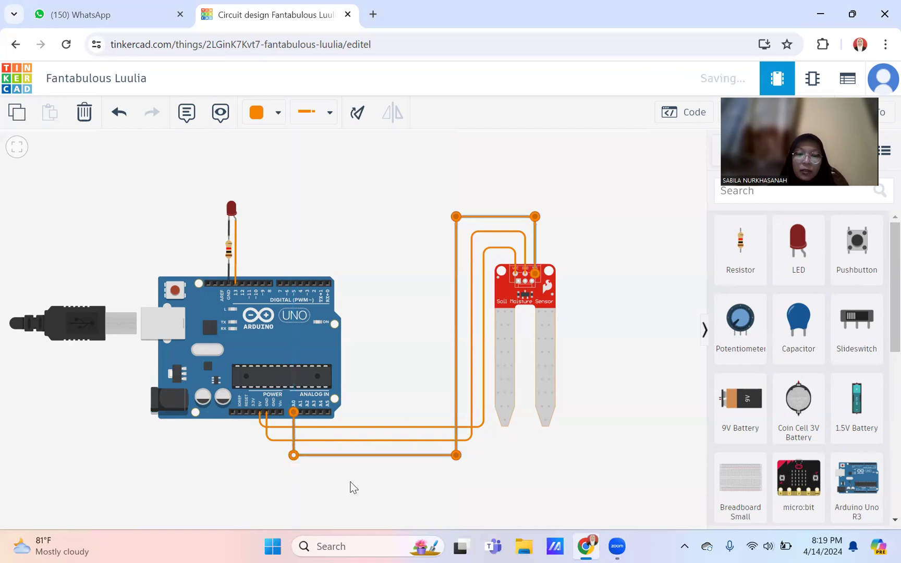
pyautogui.click(389, 377)
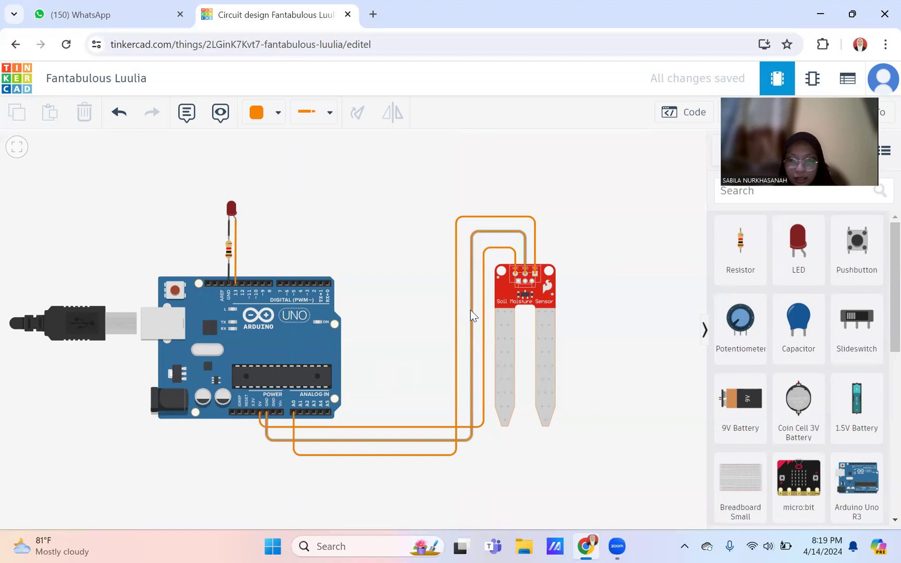
# Color the soil moisture sensor's 5V wire red and its GND wire black
pyautogui.click(483, 302)
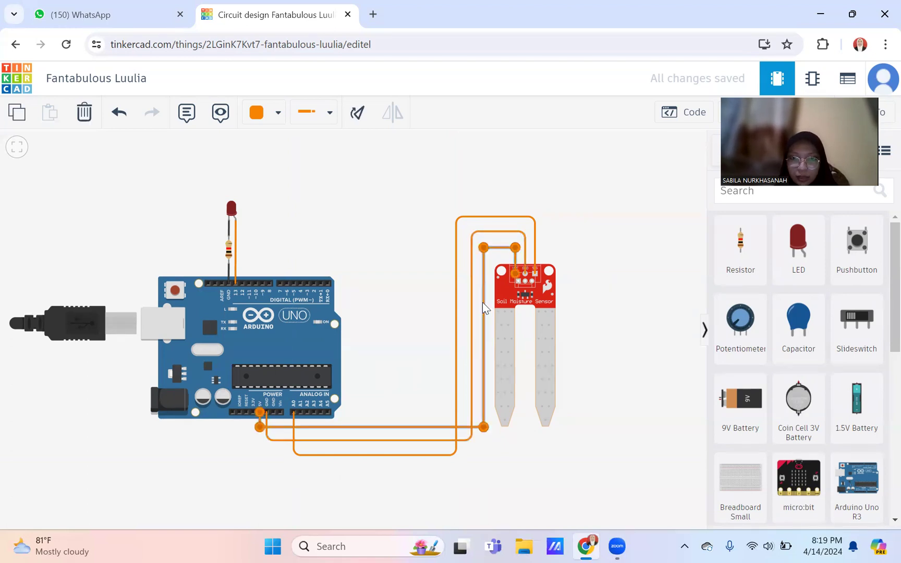
pyautogui.click(276, 112)
pyautogui.click(281, 186)
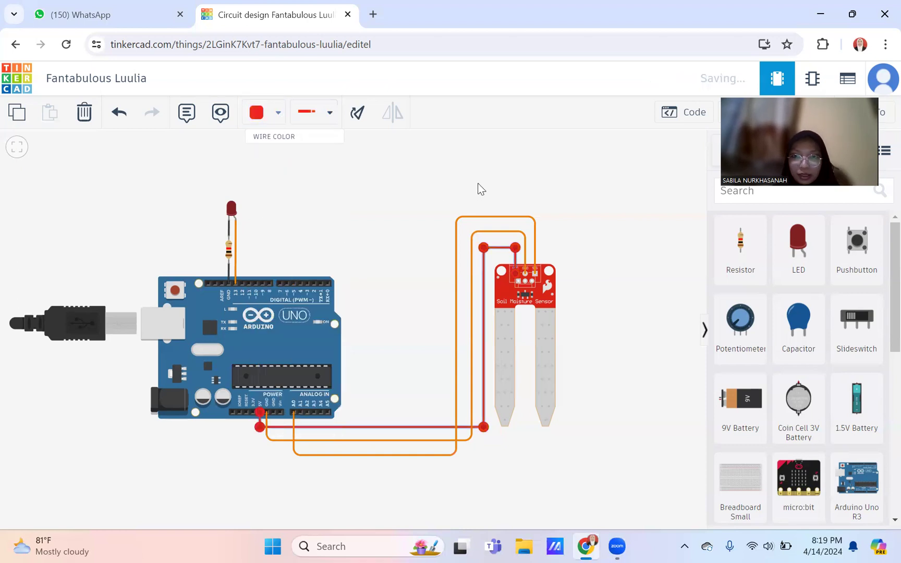
pyautogui.click(493, 231)
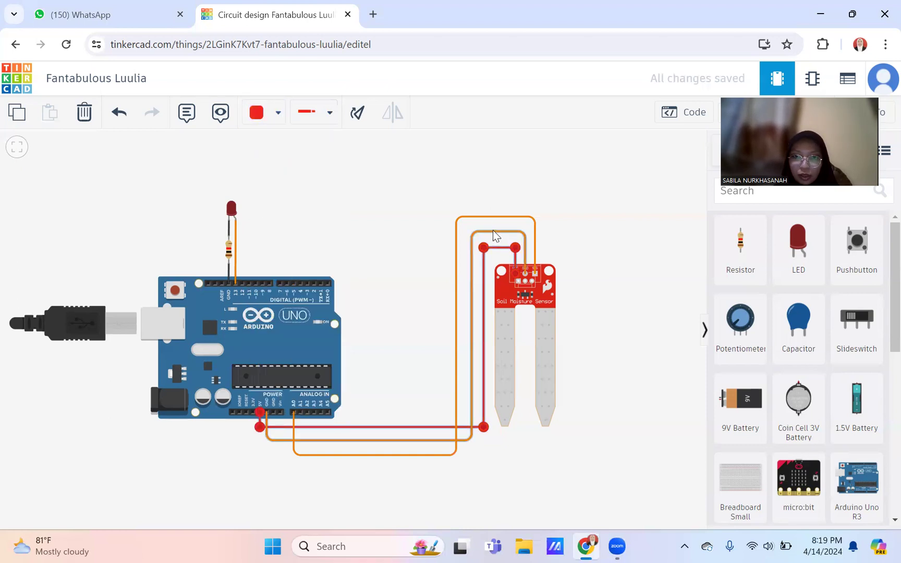
pyautogui.click(278, 114)
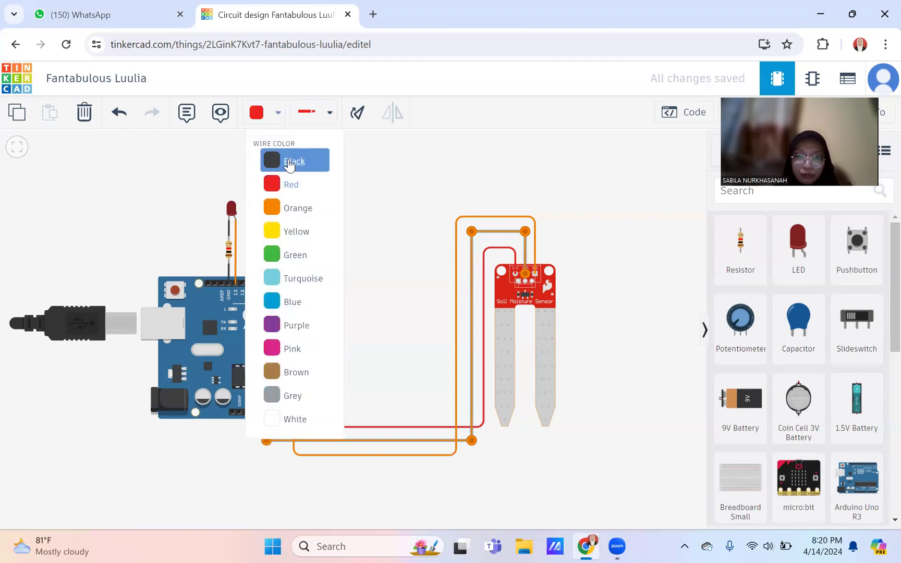
pyautogui.click(289, 163)
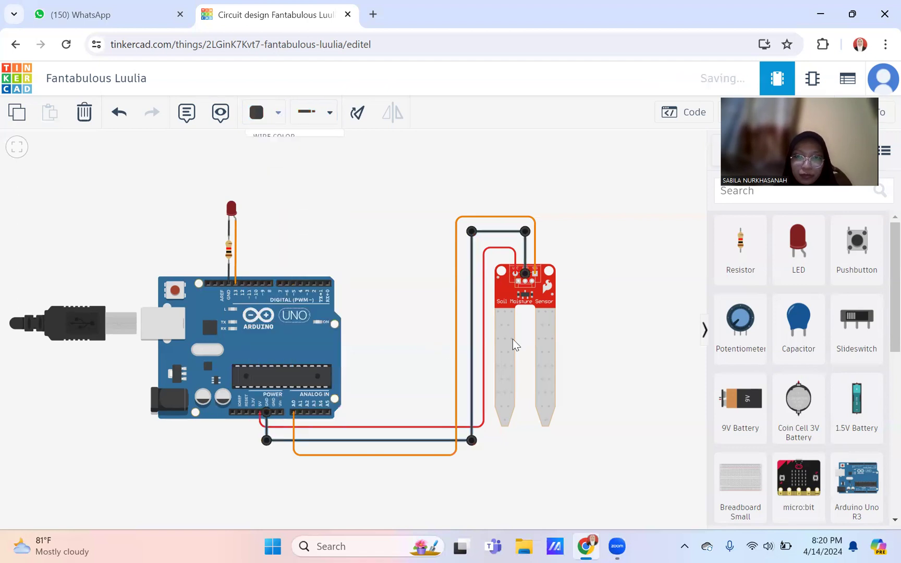
pyautogui.click(648, 271)
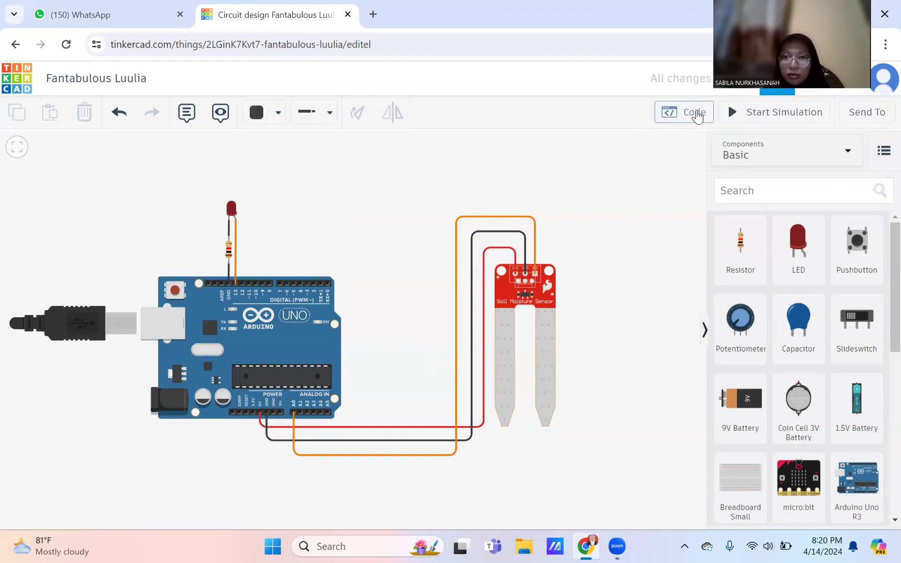
# Open the Arduino's code and review it from the pin definitions through the LED control condition
pyautogui.click(697, 116)
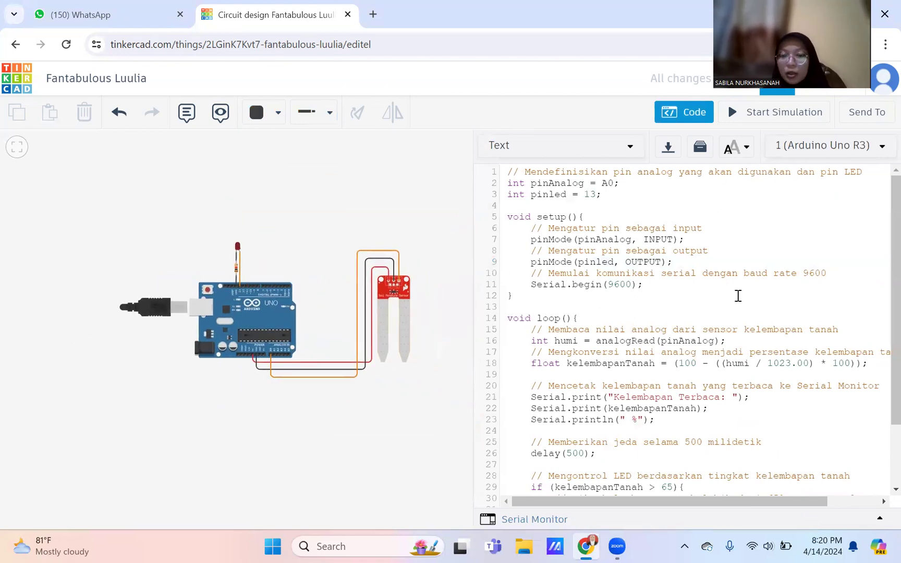
pyautogui.scroll(-2, 738, 295)
pyautogui.scroll(1, 737, 296)
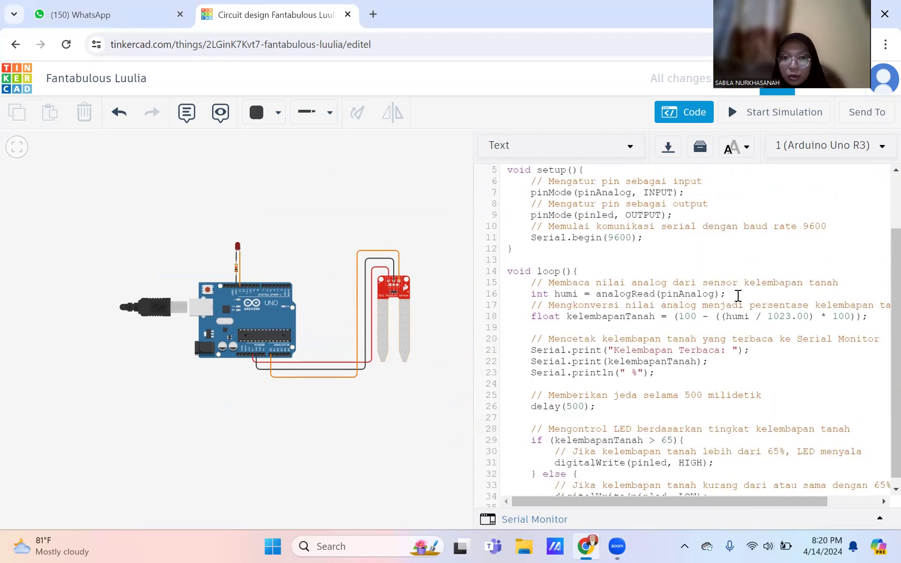
pyautogui.scroll(1, 738, 295)
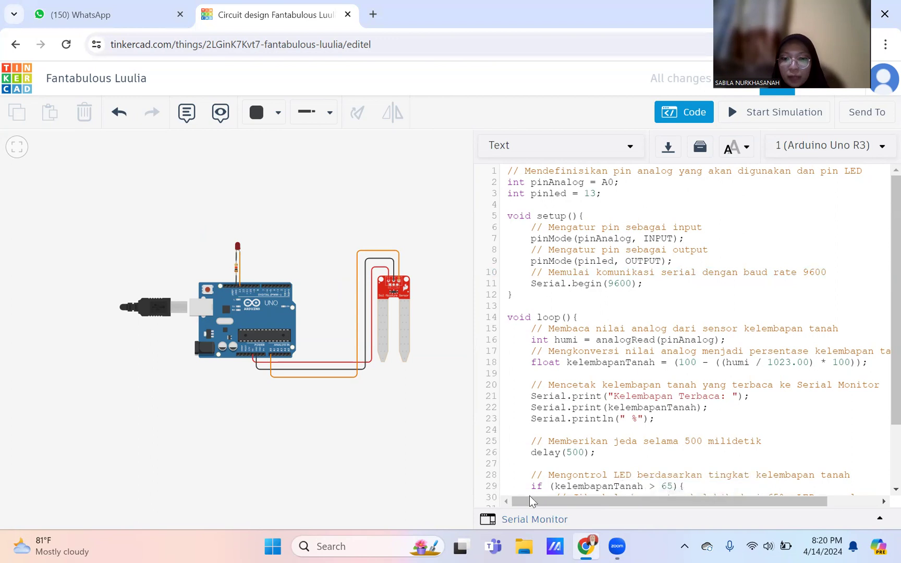
pyautogui.scroll(-3, 609, 325)
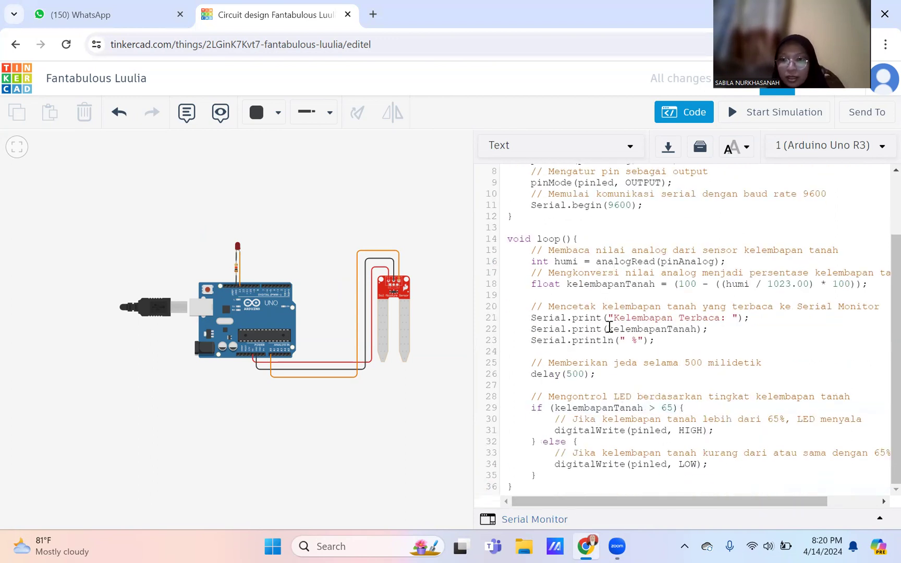